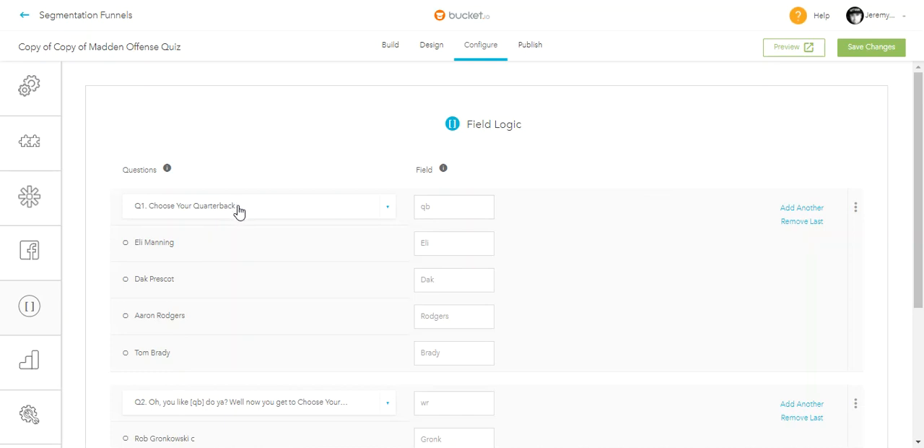
- Review the Field Logic mappings for the quarterback and receiver questions, keep Q1 as Choose Your Quarterback, and save the configuration
{"action": "scroll", "coordinate": [239, 209], "scroll_direction": "down", "scroll_amount": 1}
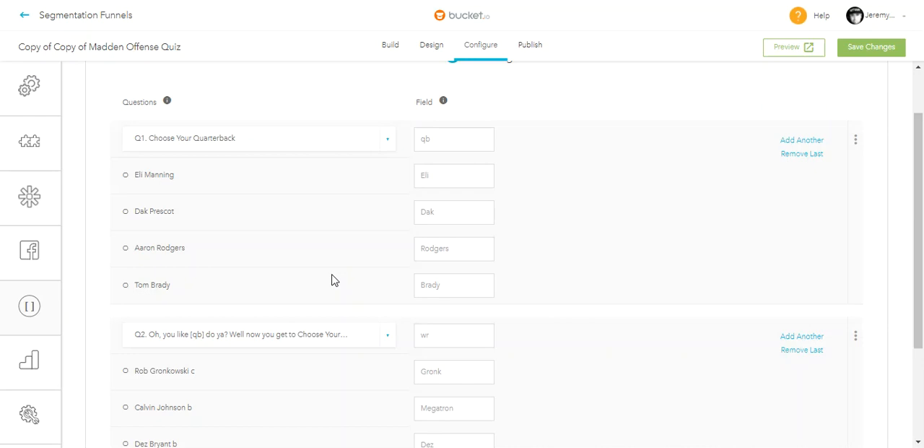
{"action": "left_click", "coordinate": [258, 140]}
{"action": "left_click", "coordinate": [192, 173]}
{"action": "scroll", "coordinate": [431, 250], "scroll_direction": "down", "scroll_amount": 1}
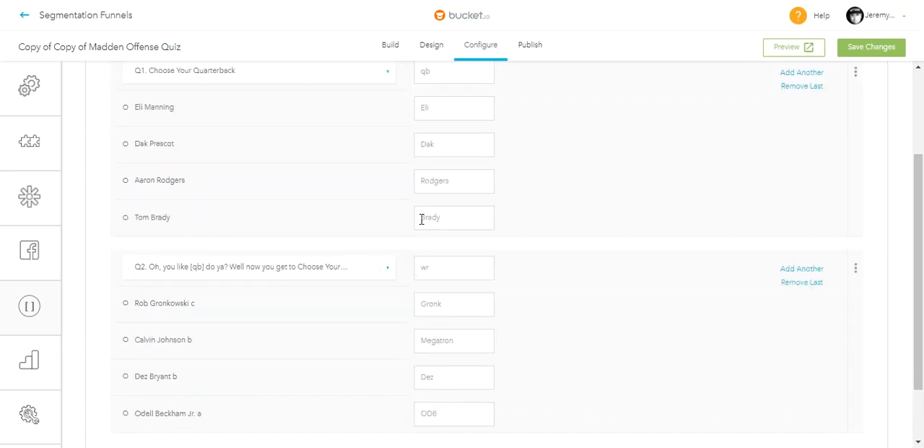
{"action": "scroll", "coordinate": [421, 230], "scroll_direction": "down", "scroll_amount": 1}
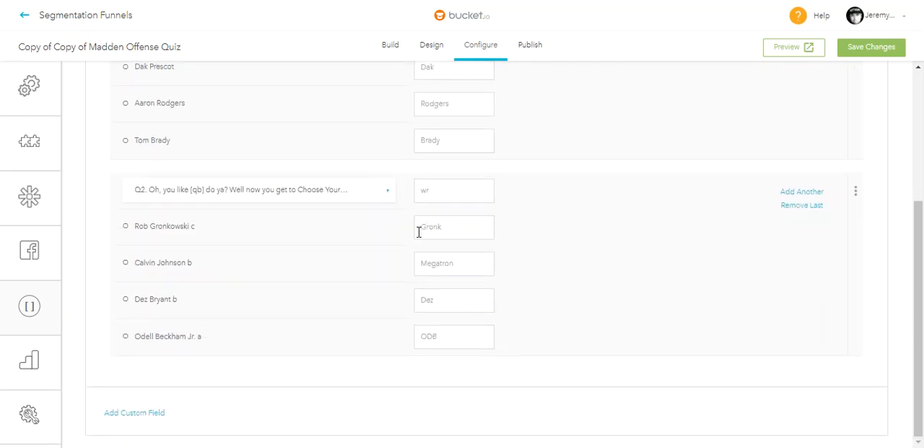
{"action": "scroll", "coordinate": [282, 221], "scroll_direction": "up", "scroll_amount": 3}
{"action": "scroll", "coordinate": [238, 231], "scroll_direction": "down", "scroll_amount": 3}
{"action": "scroll", "coordinate": [427, 203], "scroll_direction": "up", "scroll_amount": 1}
{"action": "scroll", "coordinate": [445, 217], "scroll_direction": "down", "scroll_amount": 1}
{"action": "left_click", "coordinate": [870, 52]}
- Open question Q2 in the quiz builder, examine how its name uses the [qb] field, and save the question
{"action": "left_click", "coordinate": [390, 49]}
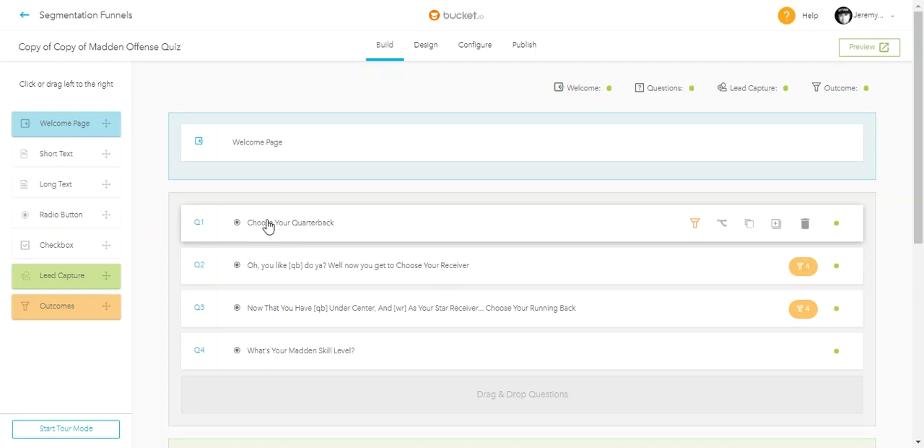
{"action": "left_click", "coordinate": [269, 267]}
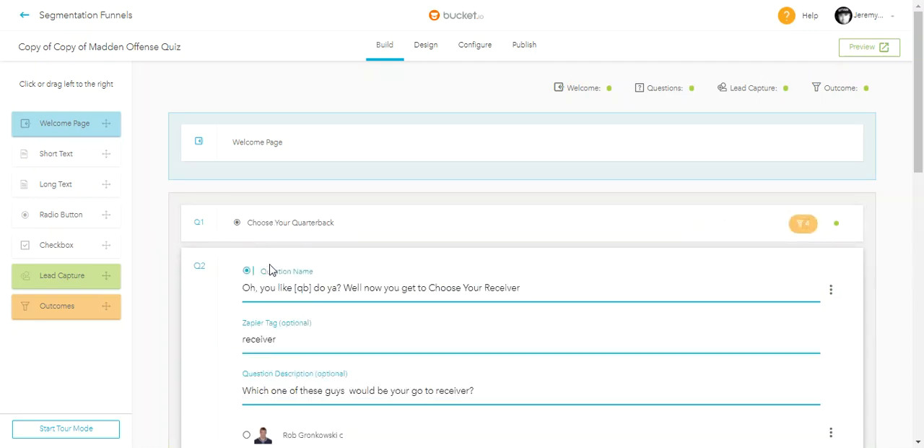
{"action": "scroll", "coordinate": [407, 269], "scroll_direction": "down", "scroll_amount": 1}
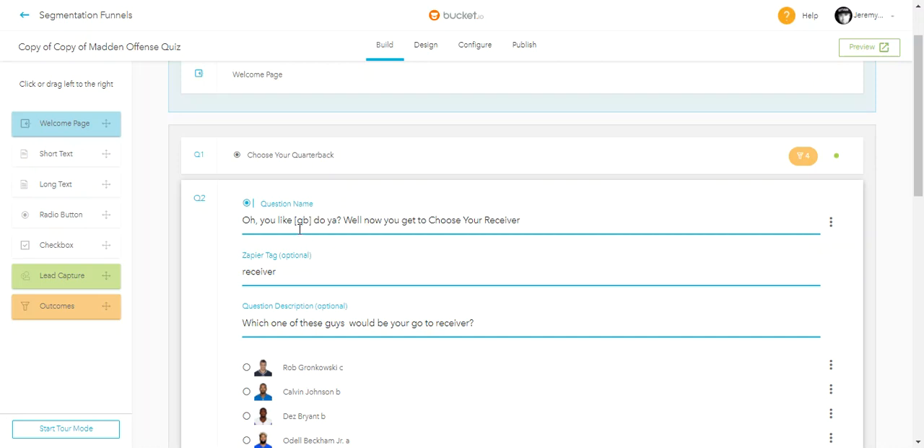
{"action": "mouse_move", "coordinate": [322, 153]}
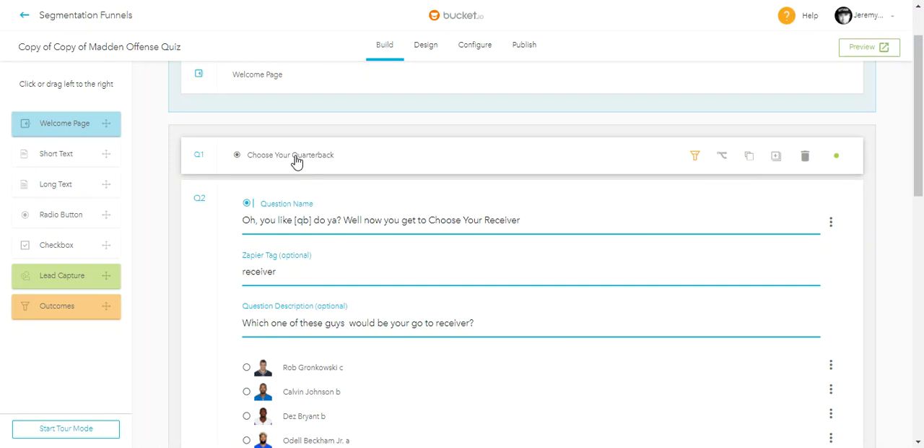
{"action": "scroll", "coordinate": [424, 206], "scroll_direction": "down", "scroll_amount": 1}
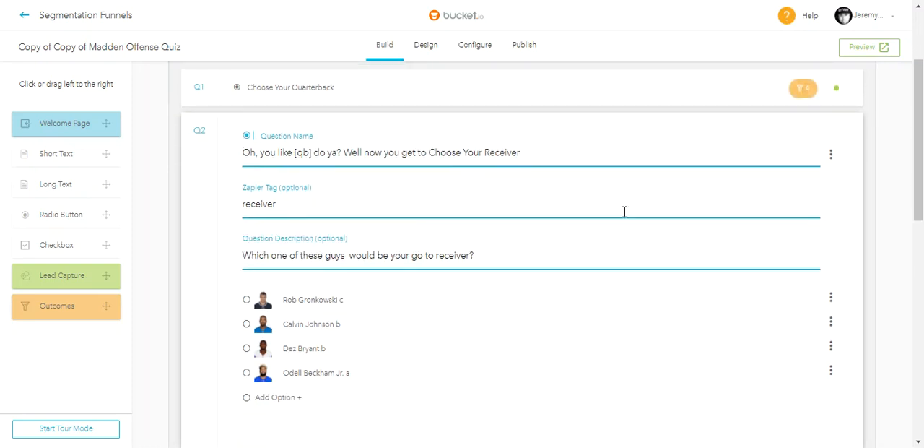
{"action": "scroll", "coordinate": [447, 196], "scroll_direction": "down", "scroll_amount": 2}
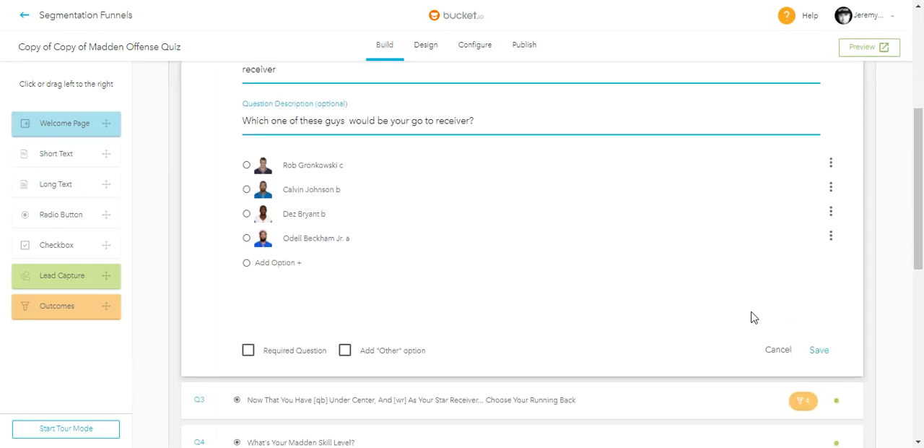
{"action": "left_click", "coordinate": [820, 350]}
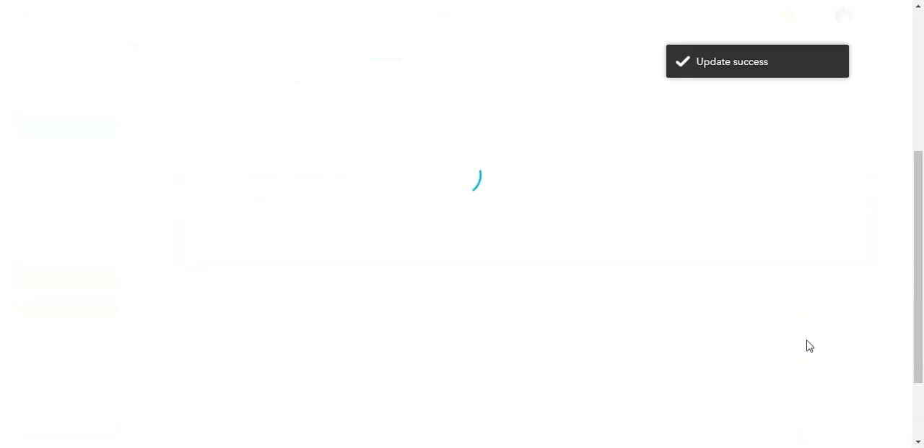
- Open question Q3, examine how its name uses the [qb] and [wr] fields, and save the question
{"action": "scroll", "coordinate": [330, 212], "scroll_direction": "down", "scroll_amount": 1}
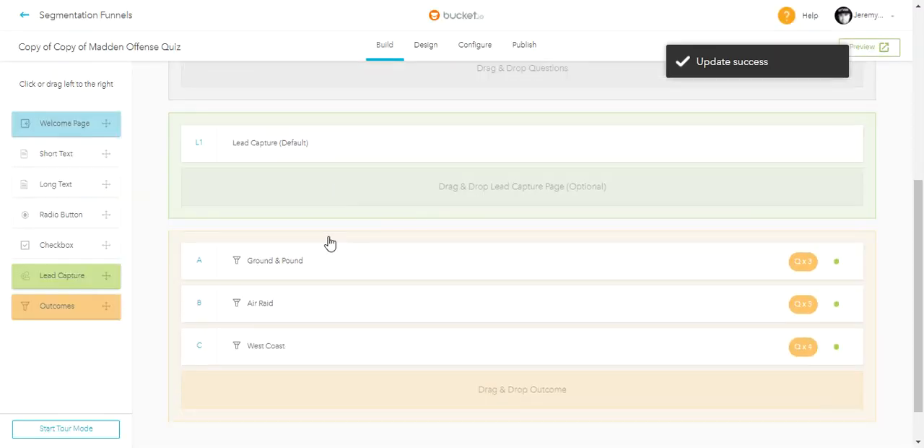
{"action": "scroll", "coordinate": [330, 271], "scroll_direction": "up", "scroll_amount": 4}
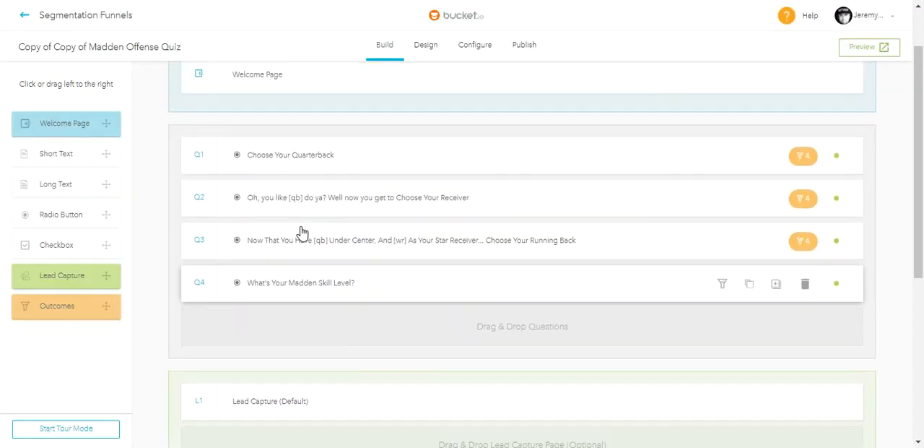
{"action": "left_click", "coordinate": [285, 240]}
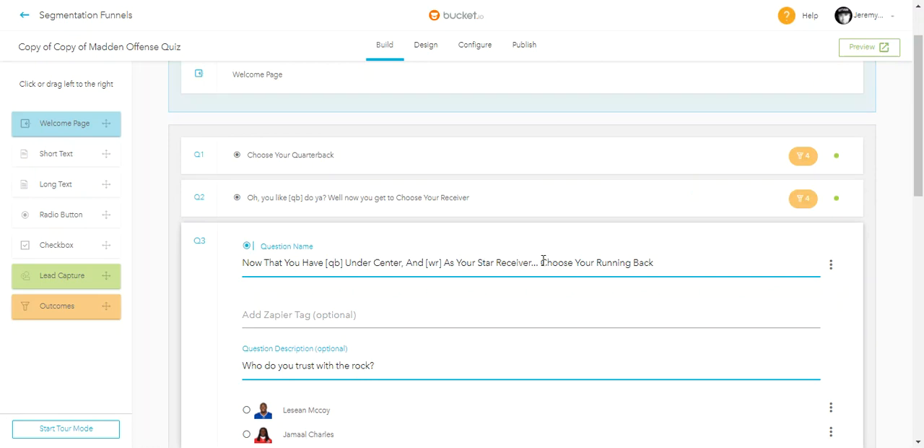
{"action": "scroll", "coordinate": [382, 312], "scroll_direction": "down", "scroll_amount": 3}
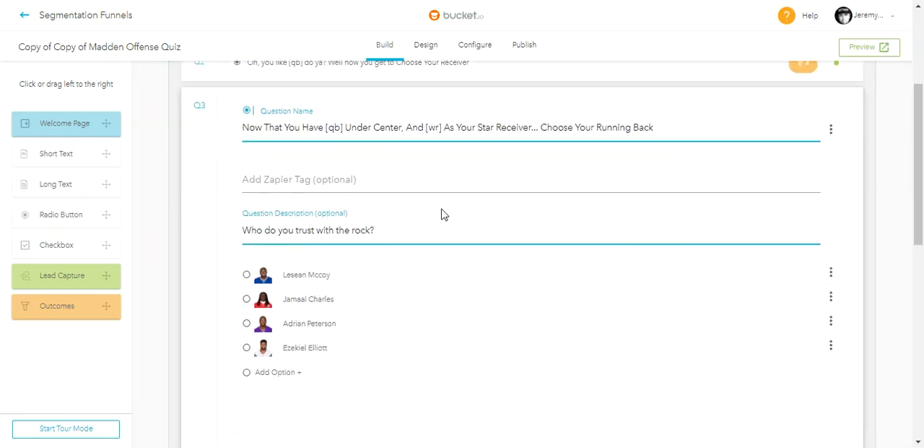
{"action": "scroll", "coordinate": [767, 302], "scroll_direction": "down", "scroll_amount": 2}
{"action": "left_click", "coordinate": [822, 393]}
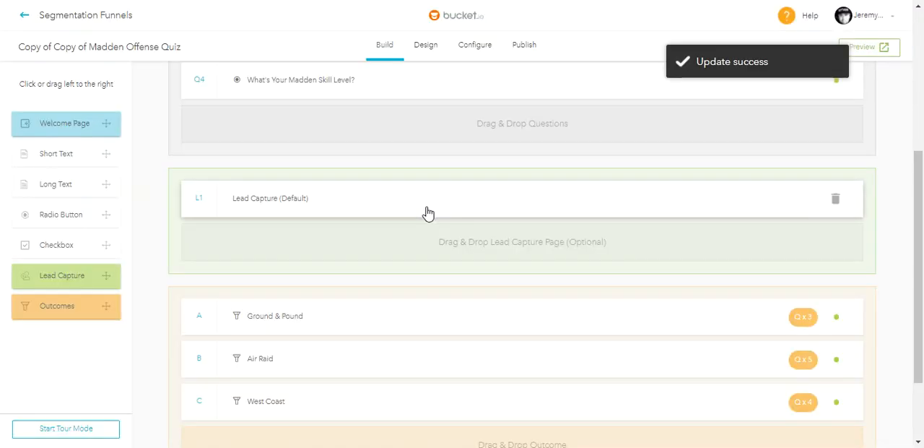
- Preview the funnel, start the quiz and choose Aaron Rodgers as the quarterback
{"action": "scroll", "coordinate": [540, 277], "scroll_direction": "up", "scroll_amount": 1}
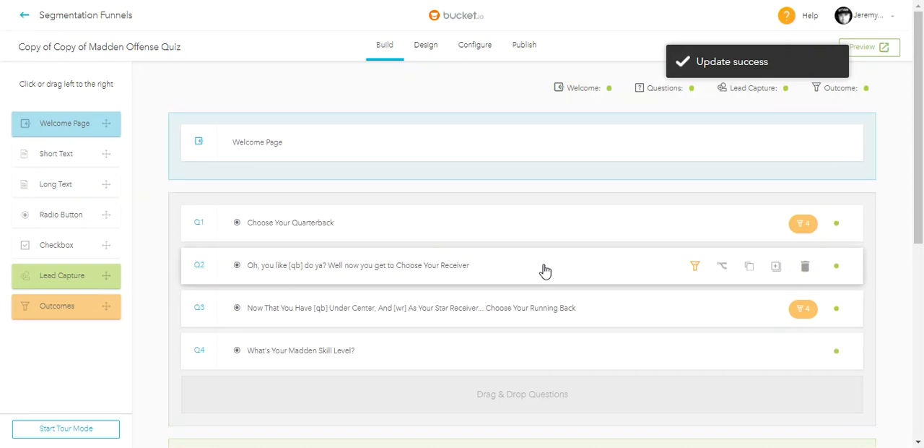
{"action": "left_click", "coordinate": [870, 49]}
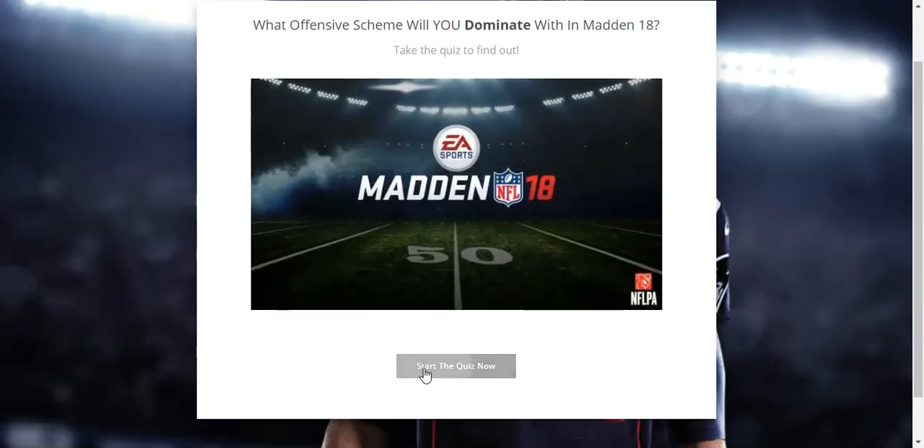
{"action": "left_click", "coordinate": [423, 372]}
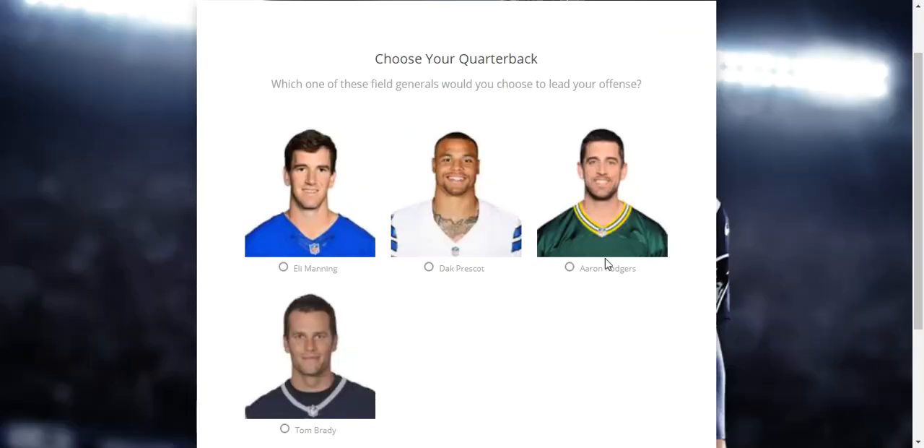
{"action": "left_click", "coordinate": [598, 272]}
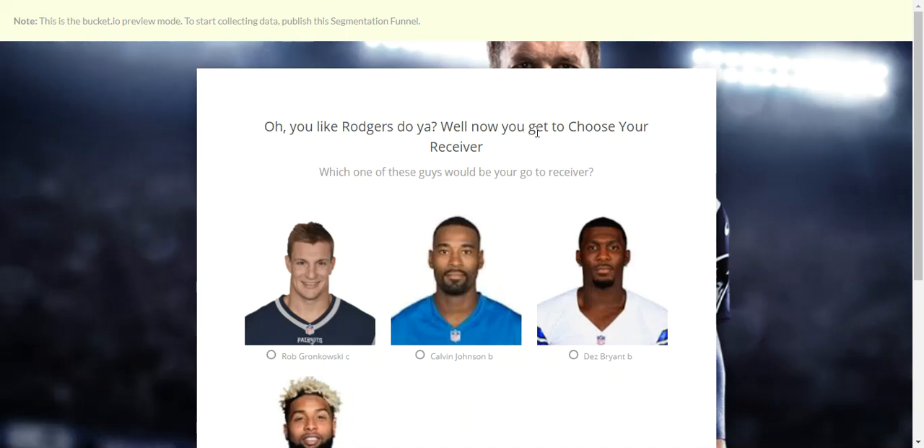
- Answer the personalised questions in the preview with Rob Gronkowski as receiver and Lesean Mccoy as running back
{"action": "scroll", "coordinate": [536, 131], "scroll_direction": "down", "scroll_amount": 1}
{"action": "scroll", "coordinate": [454, 311], "scroll_direction": "down", "scroll_amount": 1}
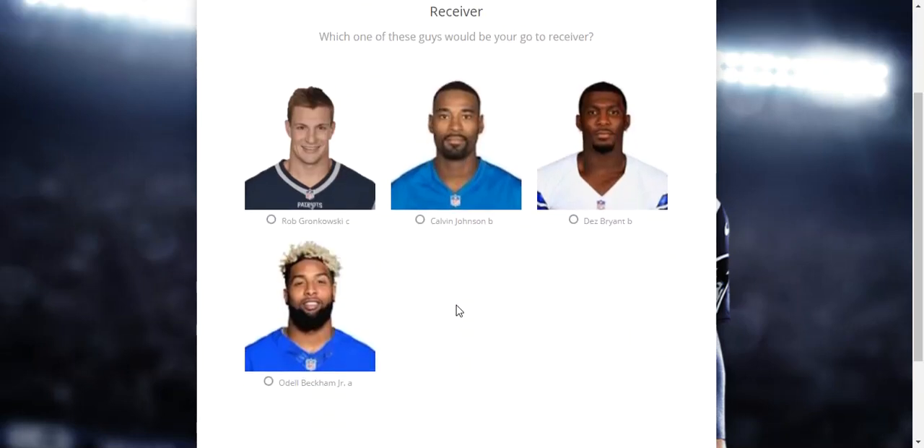
{"action": "left_click", "coordinate": [301, 228]}
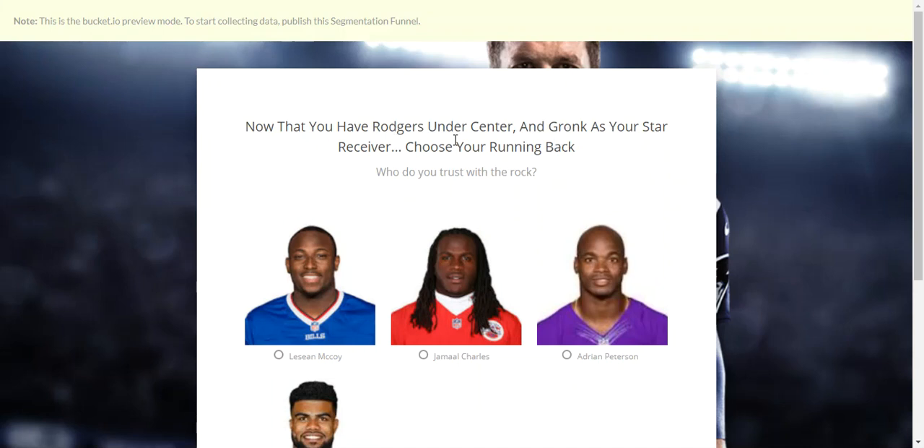
{"action": "scroll", "coordinate": [347, 277], "scroll_direction": "down", "scroll_amount": 2}
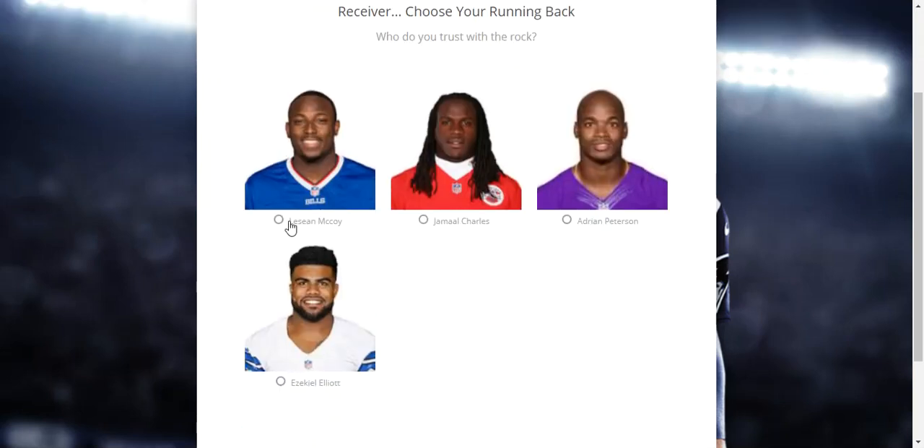
{"action": "left_click", "coordinate": [291, 225]}
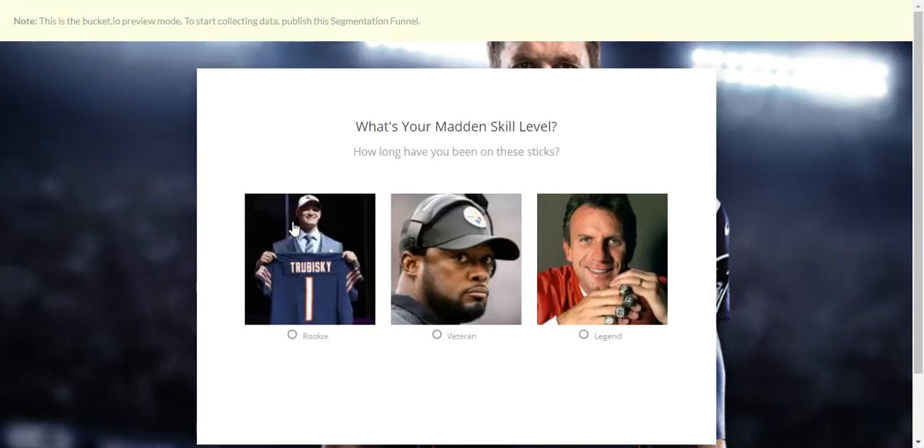